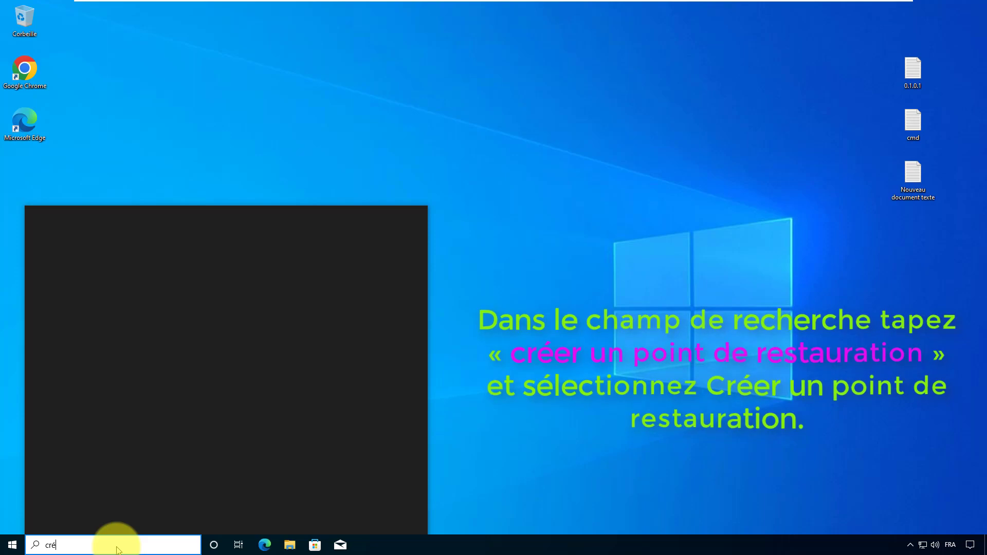
Search Windows for "créer un point de restauration" and open the matching system protection settings.
text(er un)
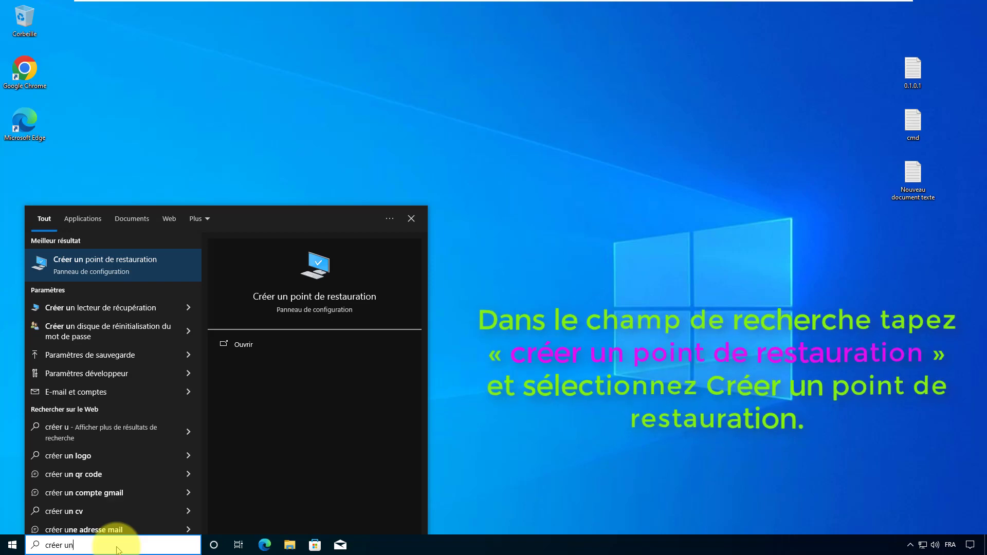
text( po)
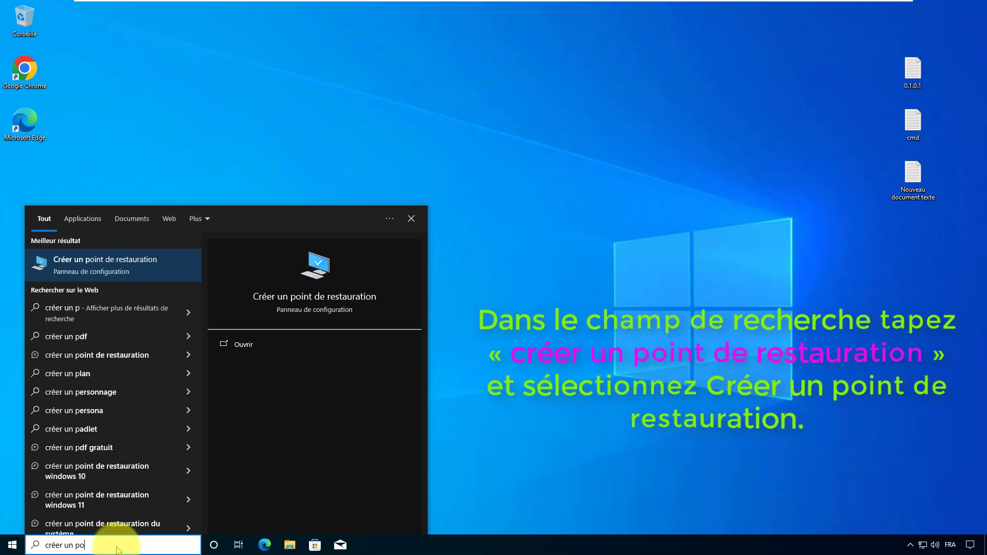
text(int )
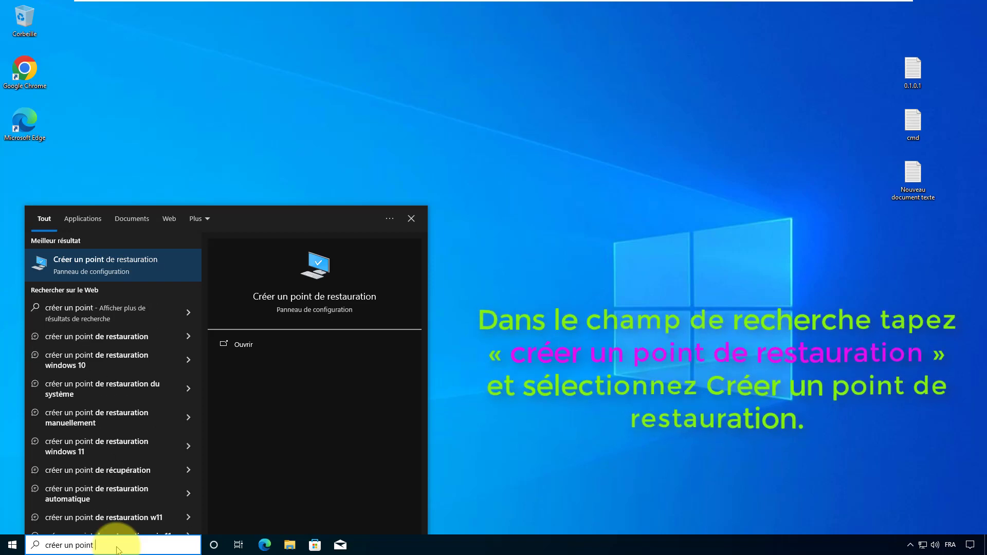
text(de re)
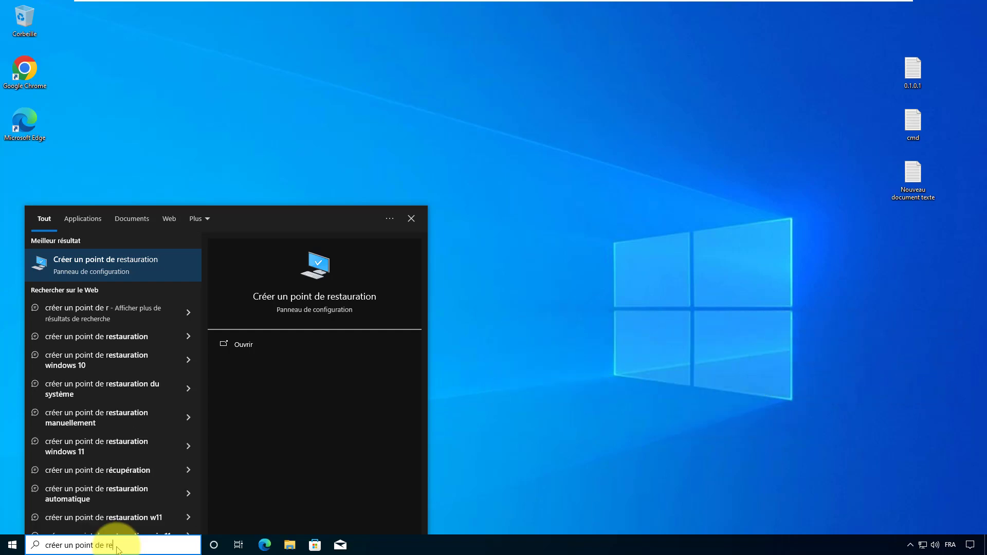
text(s)
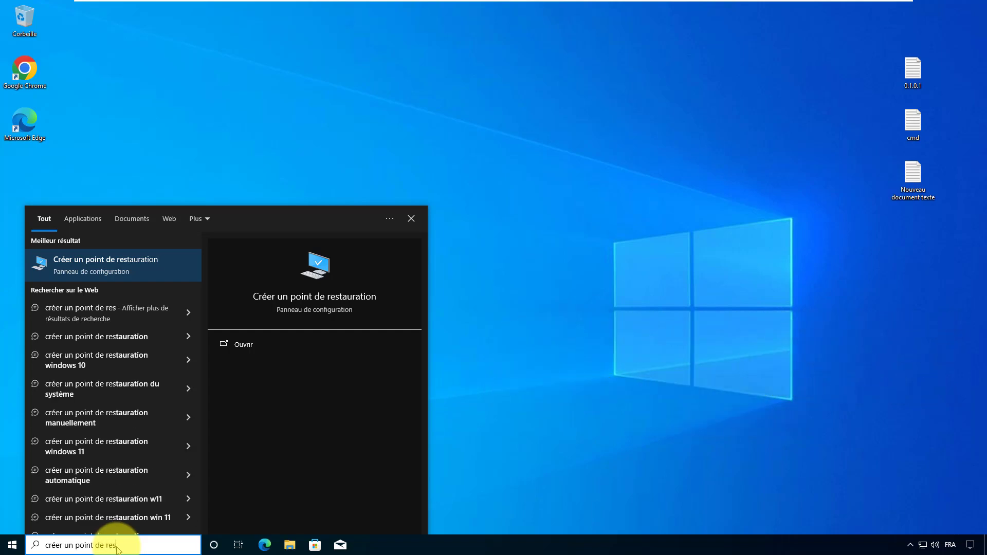
text(taur)
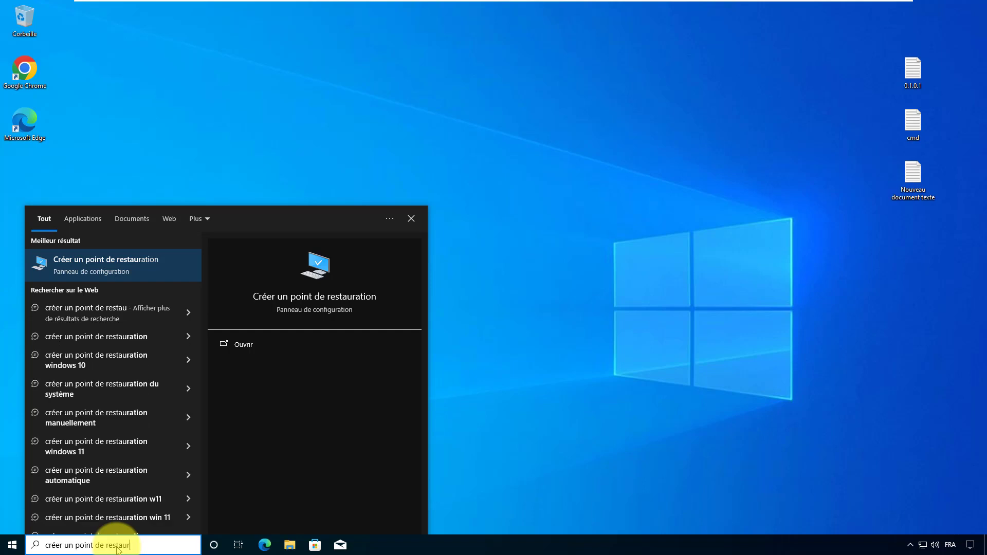
text(ation)
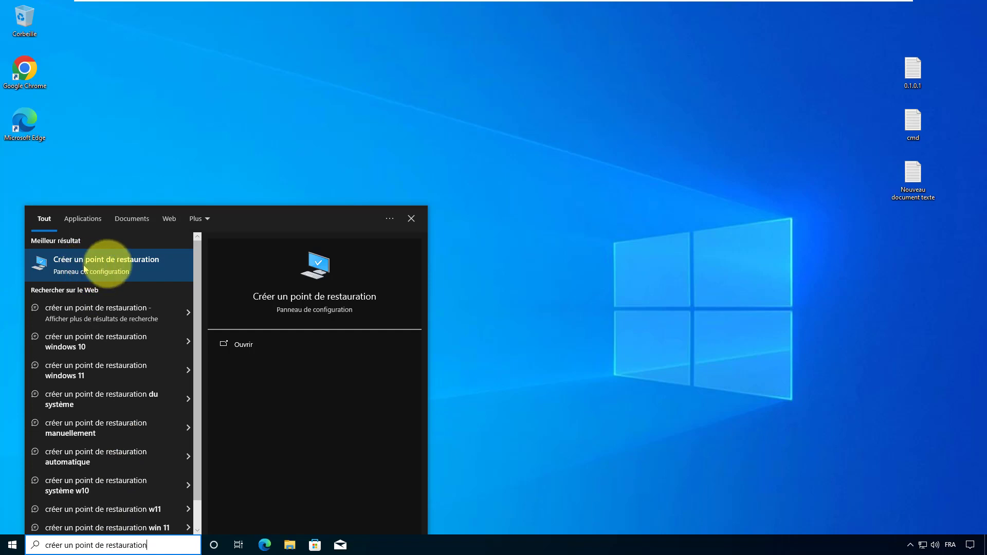
click(237, 346)
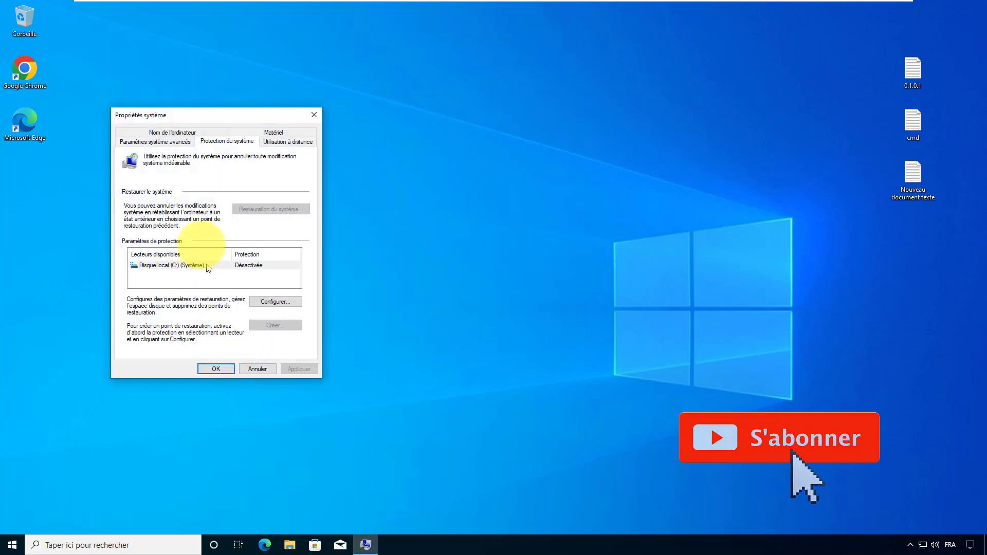
Enable system protection for the Disque local (C:) drive and apply the setting.
drag(200, 113, 438, 119)
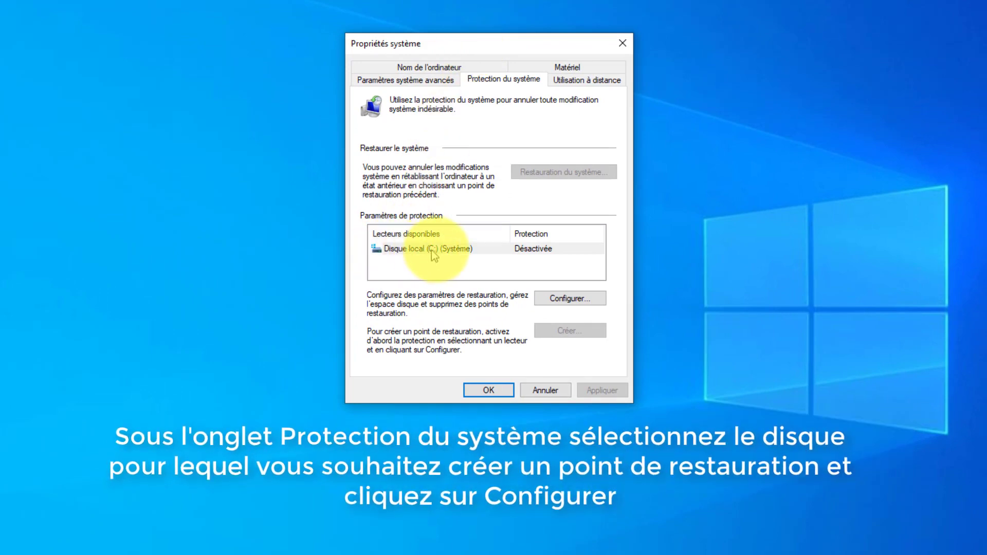
click(561, 300)
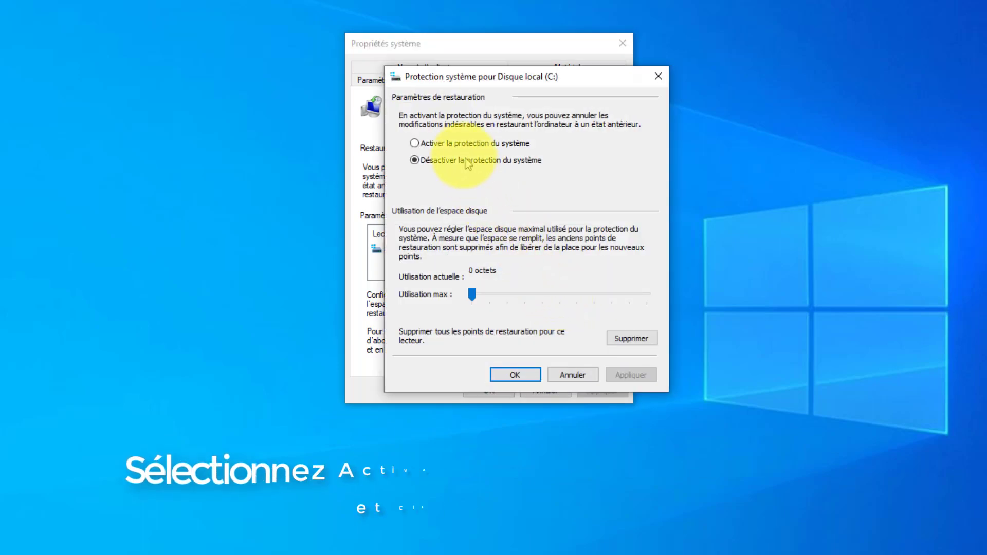
drag(473, 86, 721, 129)
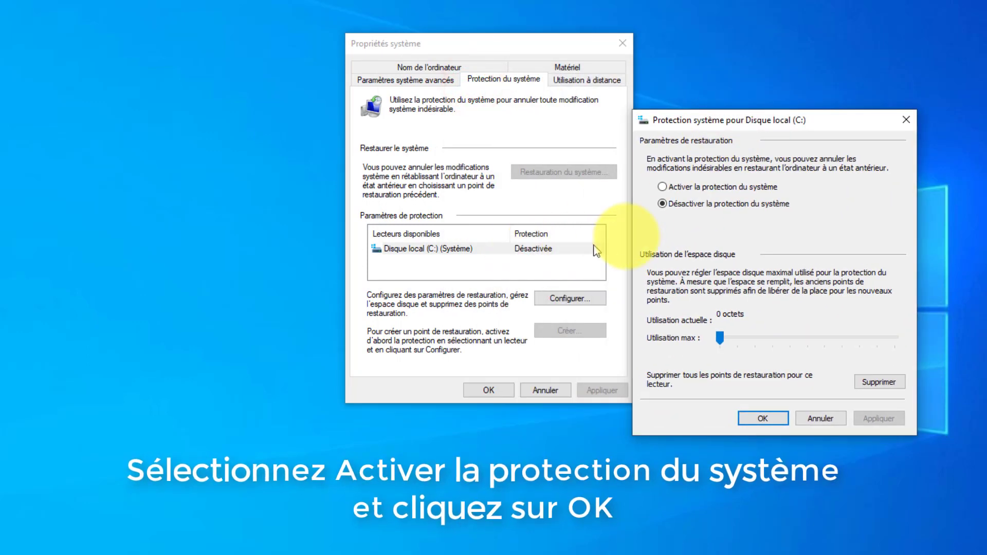
click(663, 188)
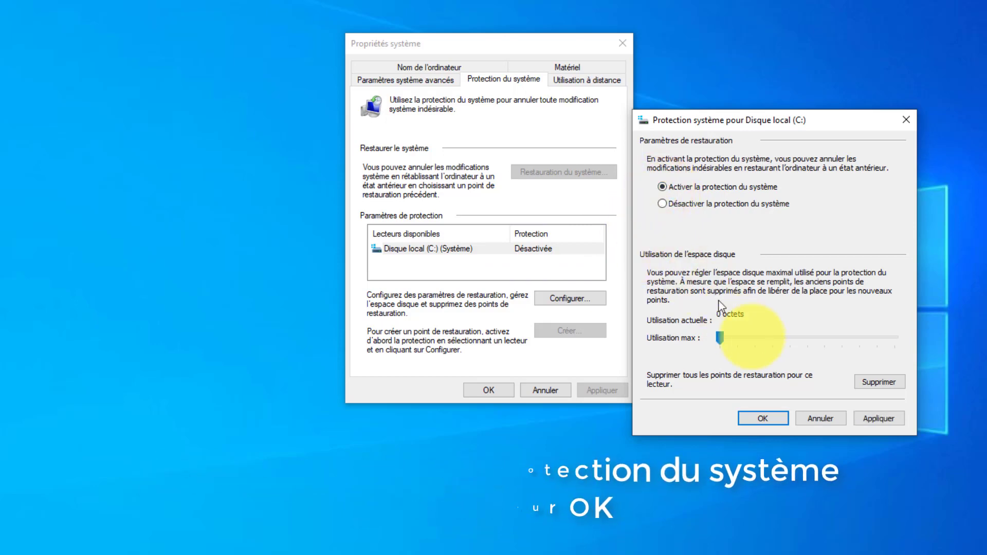
click(869, 419)
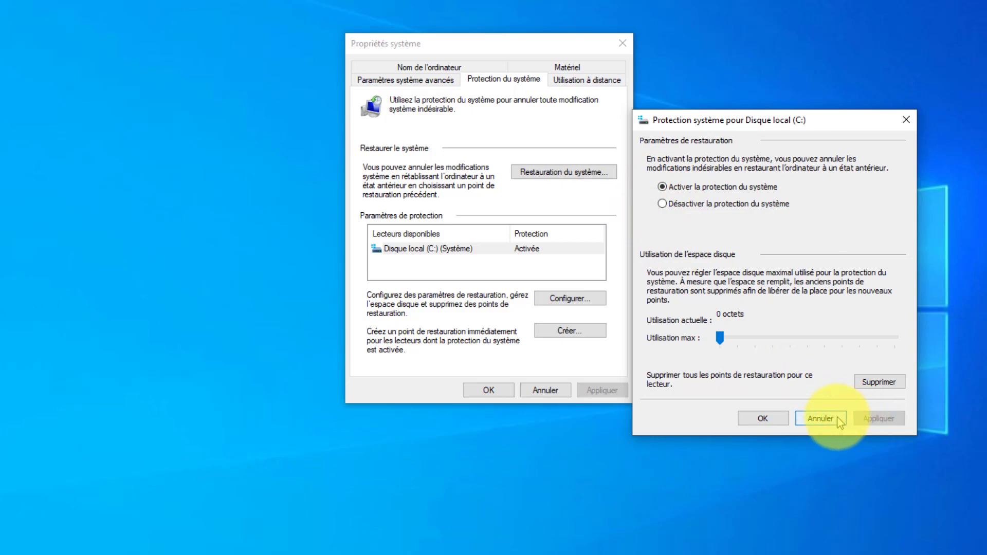
click(762, 419)
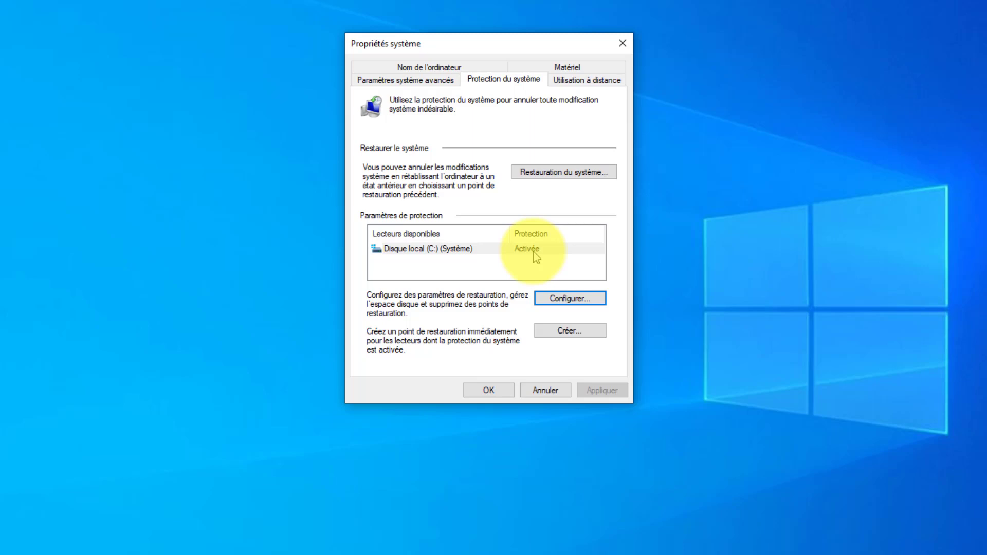
Create a restore point described as "Point de restauration windows 10" and close the system properties.
click(557, 332)
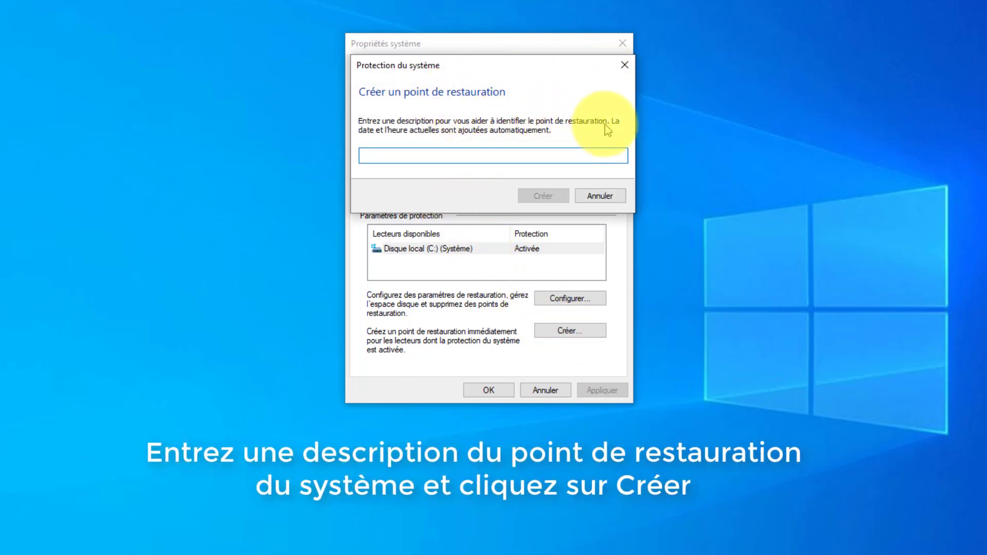
click(493, 155)
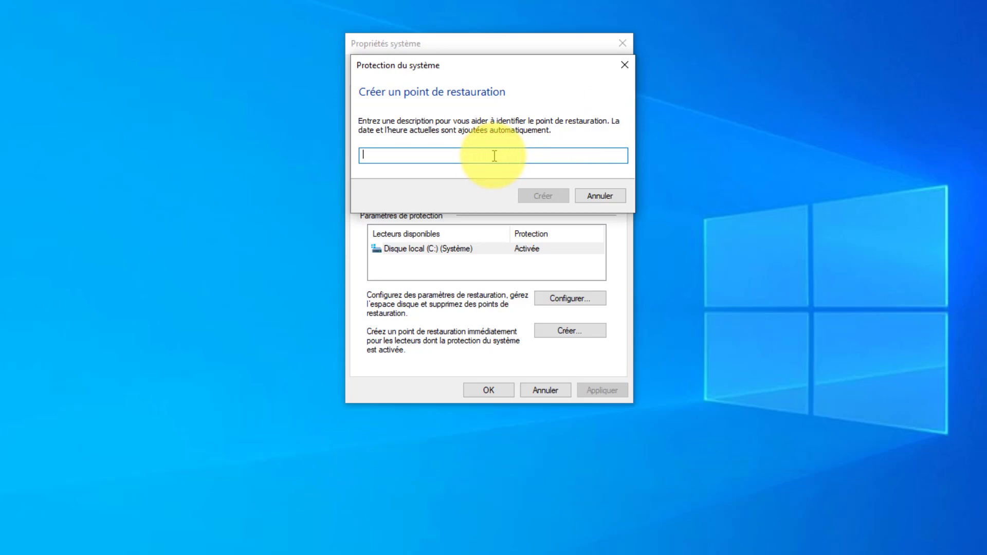
text(Point de restauration windows 1)
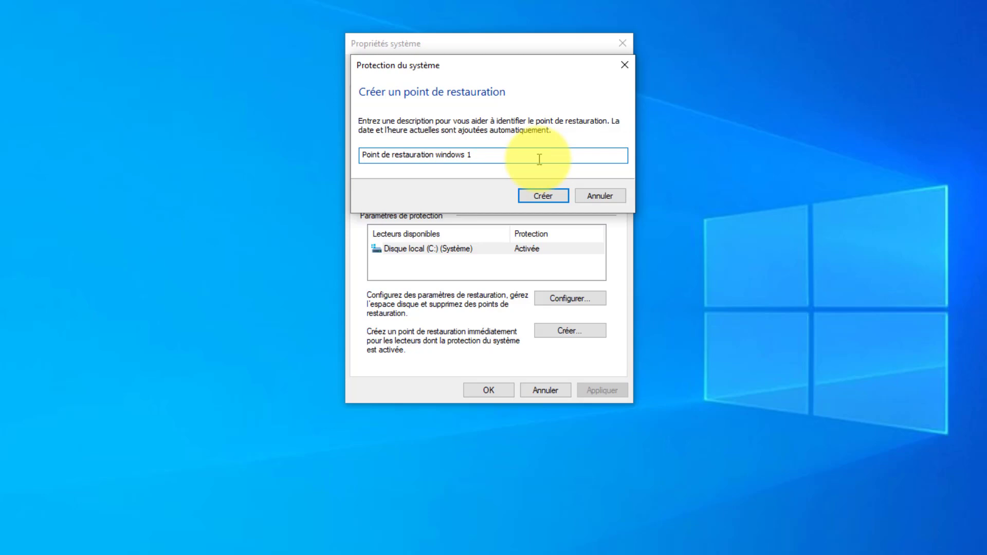
text(0)
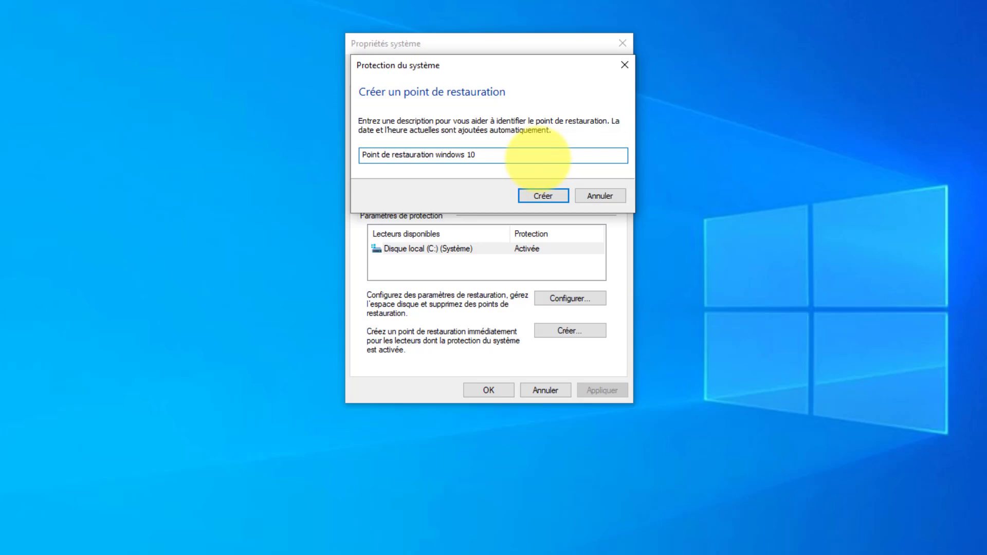
click(541, 197)
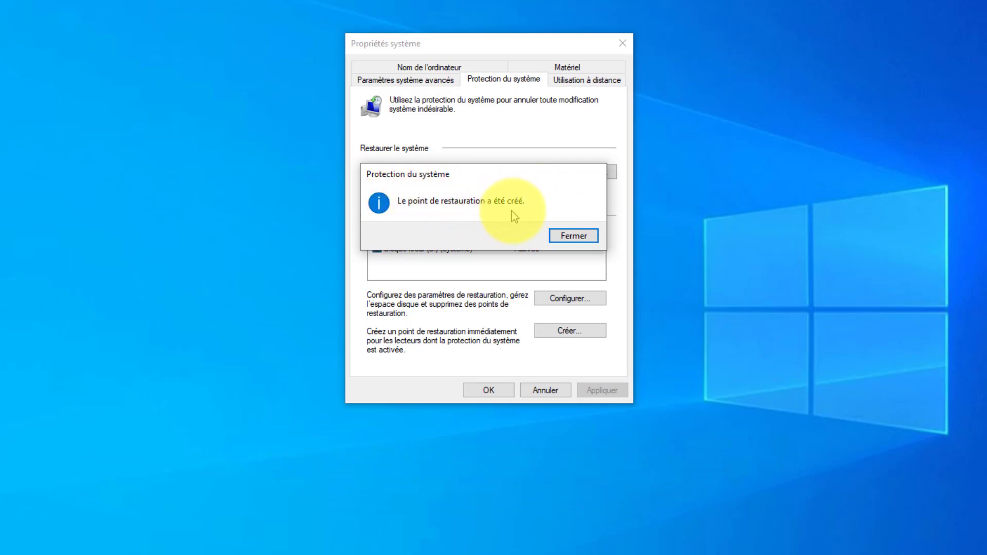
click(568, 236)
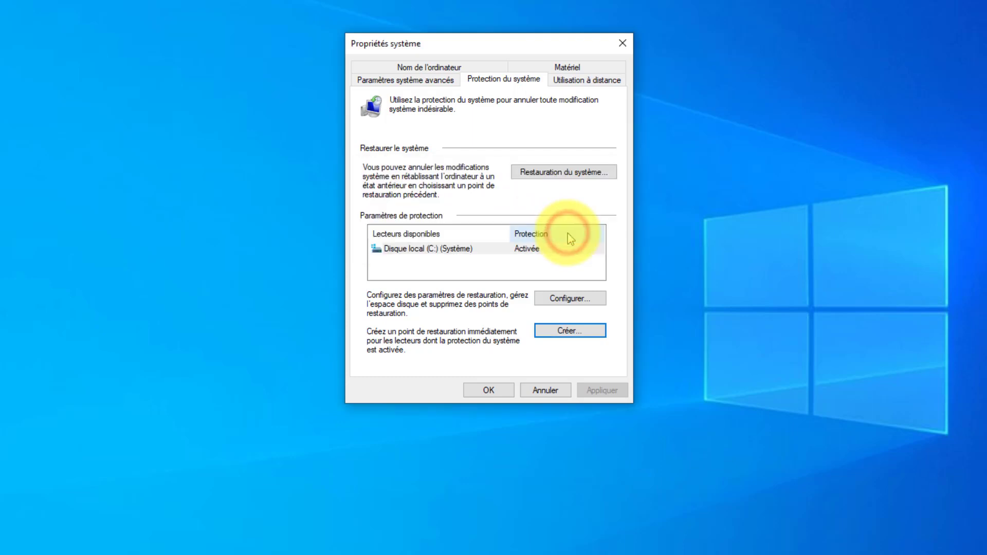
click(491, 389)
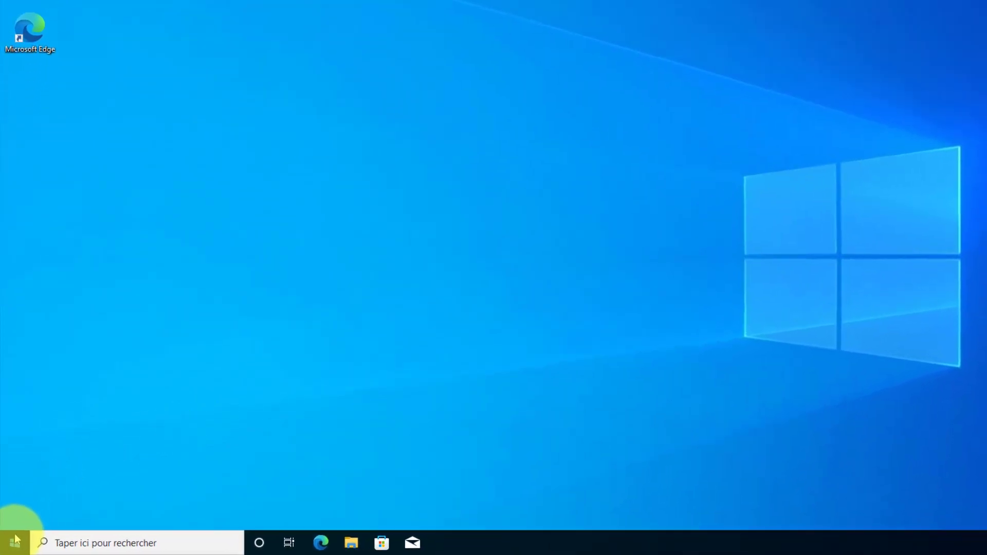
Run rstrui.exe to launch System Restore, check the list of available restore points, and exit without restoring.
right_click(17, 539)
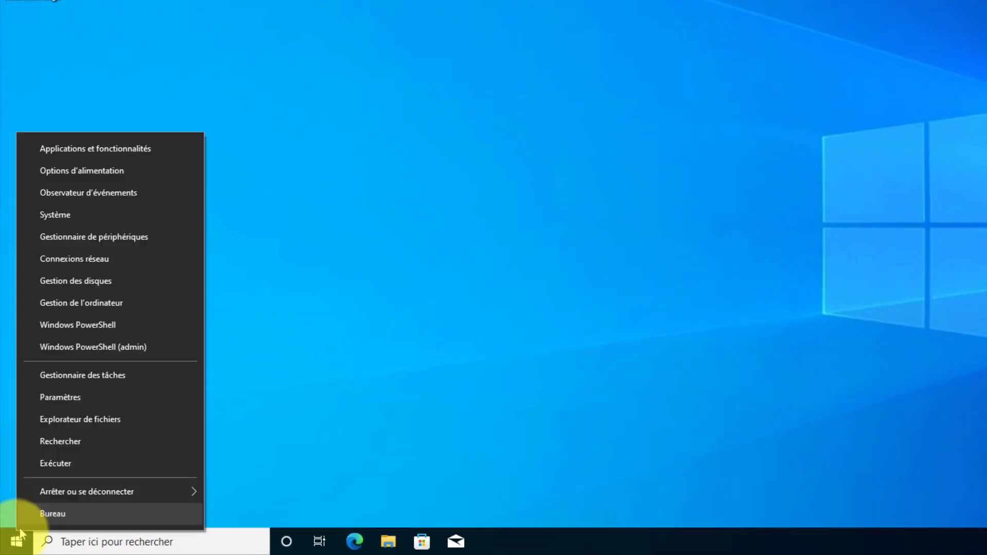
click(47, 472)
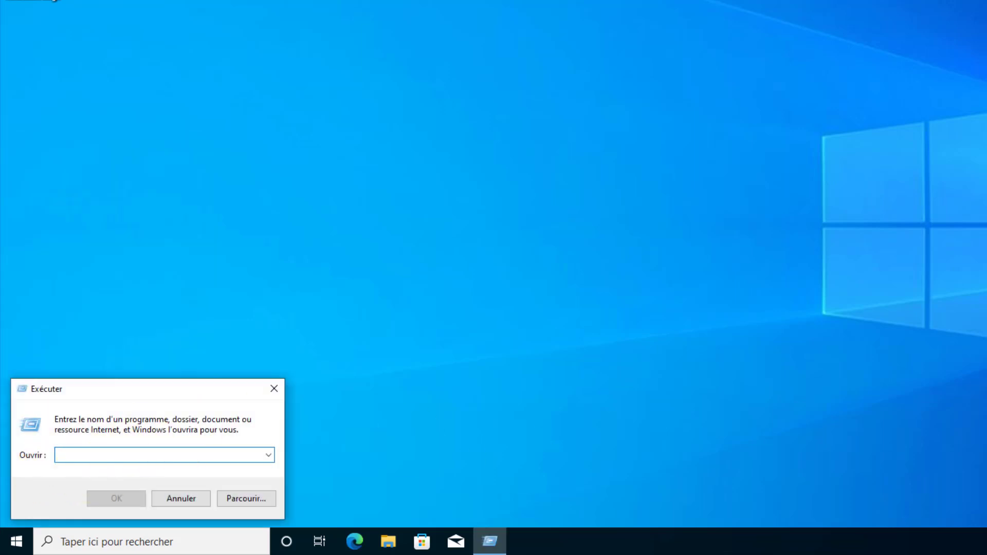
drag(106, 385, 577, 84)
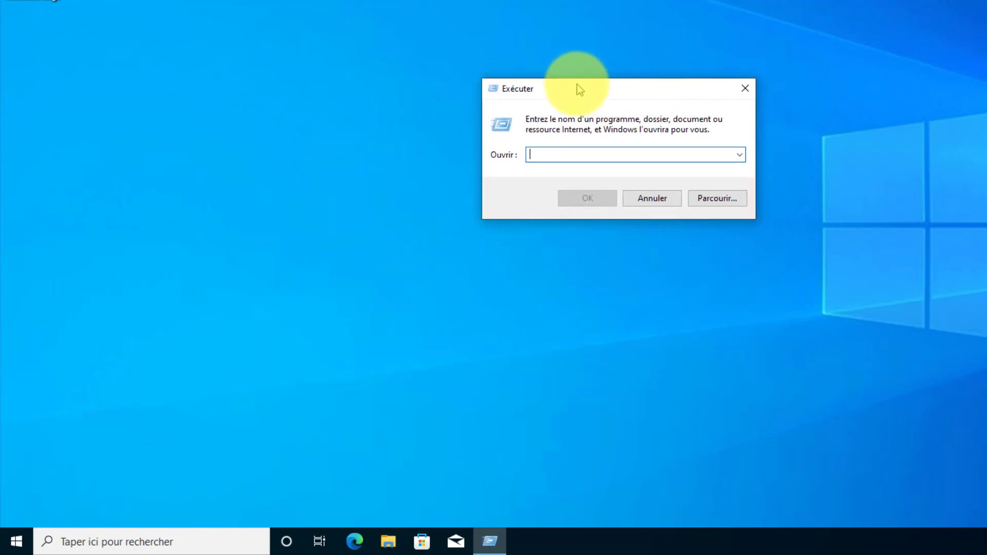
click(570, 149)
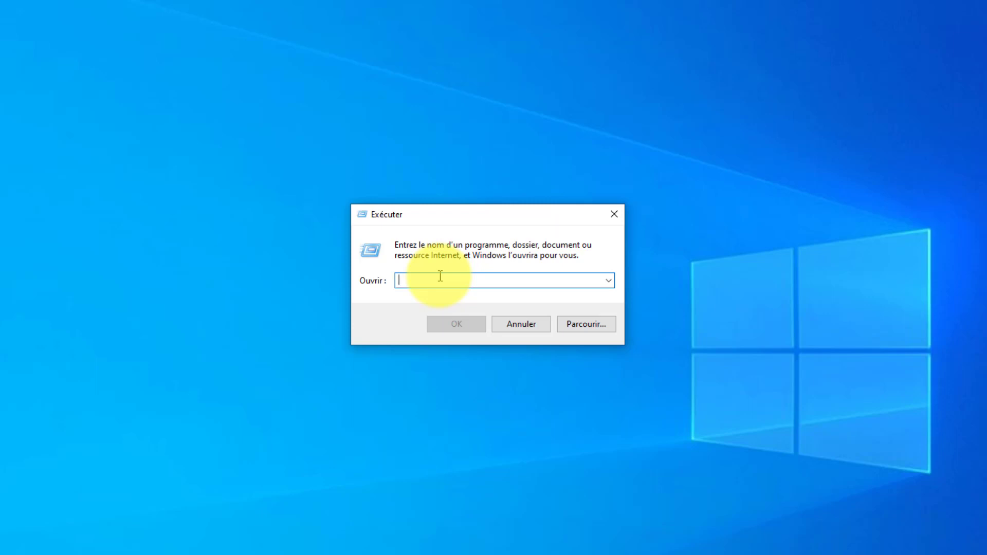
text(rstrui)
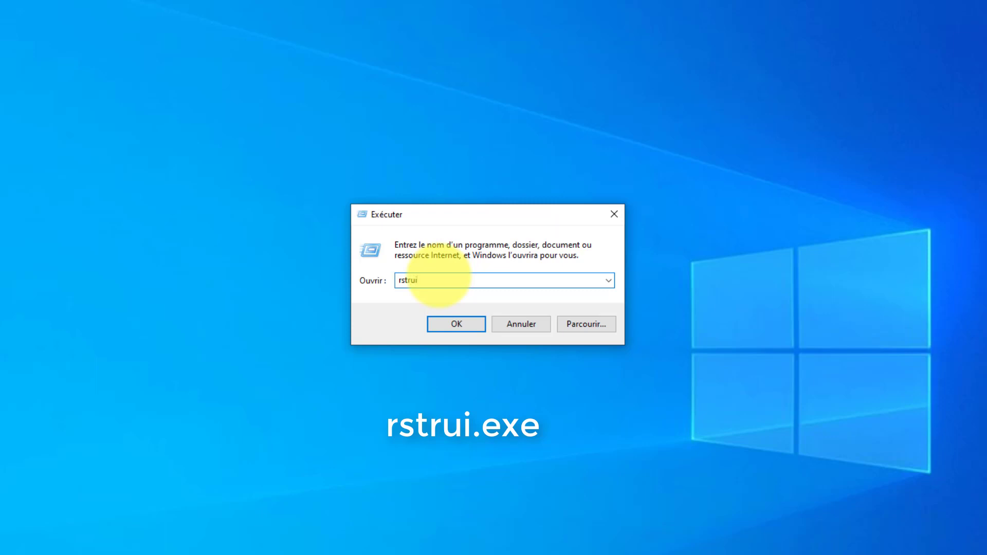
text(.exe)
click(455, 325)
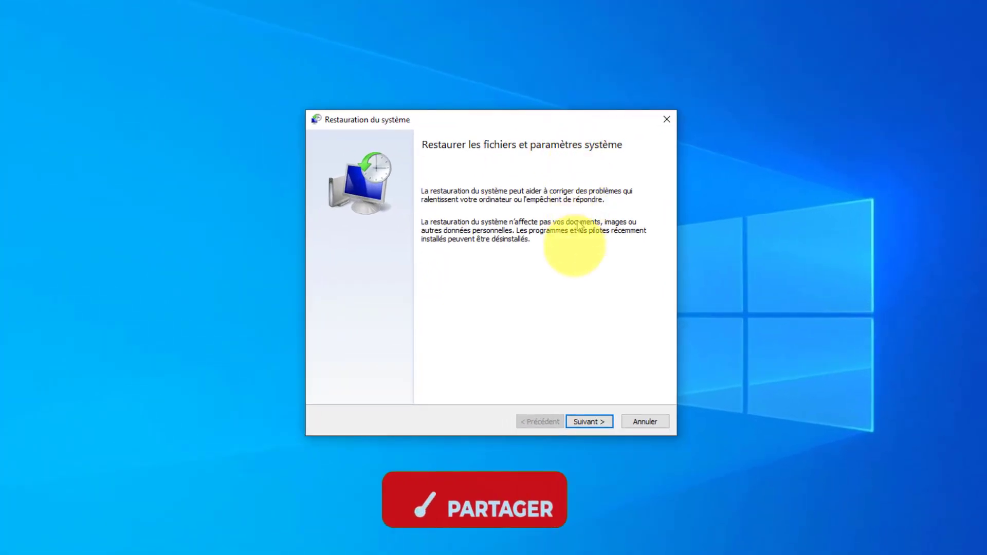
click(583, 425)
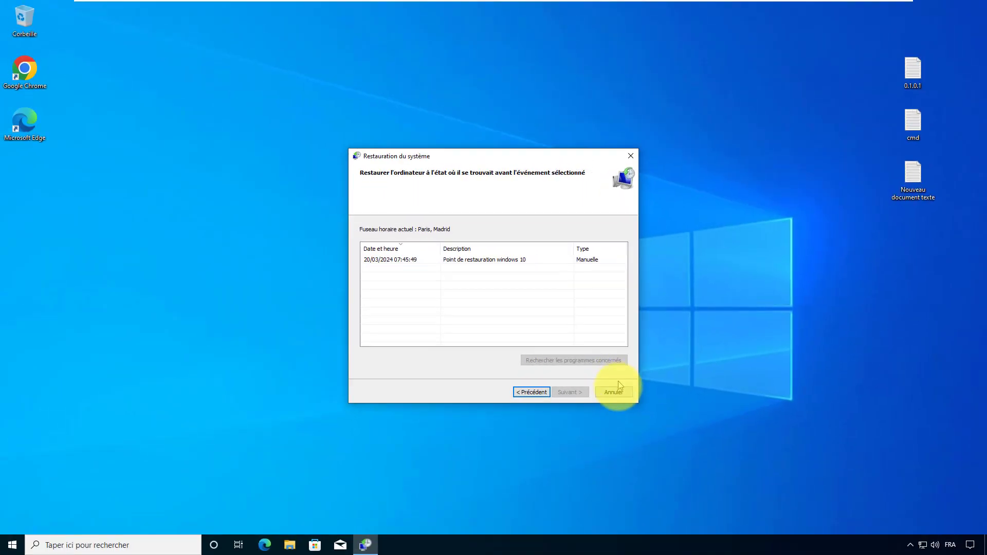
click(614, 392)
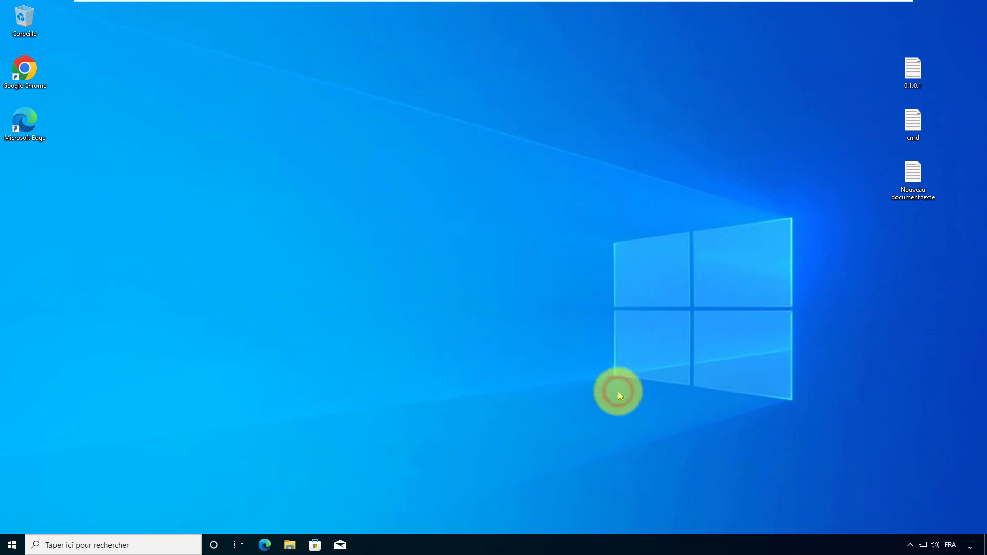